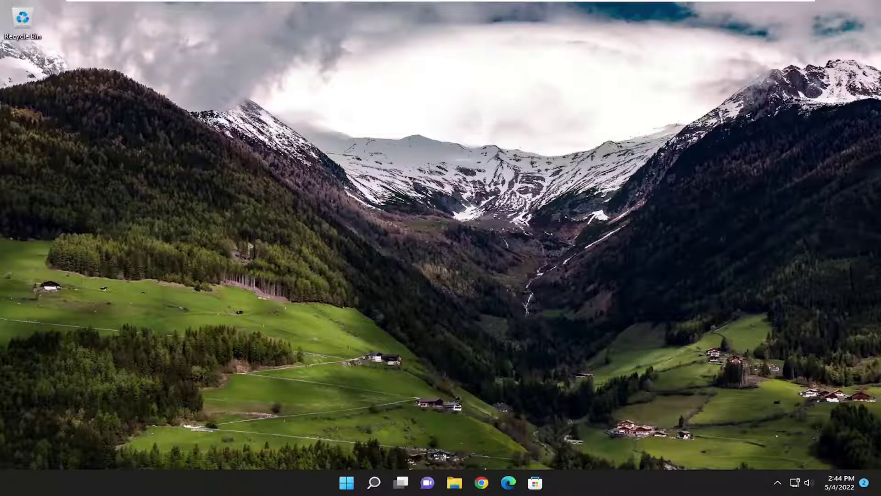
Search Windows for 'troubleshoot settings' and open the Troubleshoot settings page
right_click(373, 482)
click(374, 481)
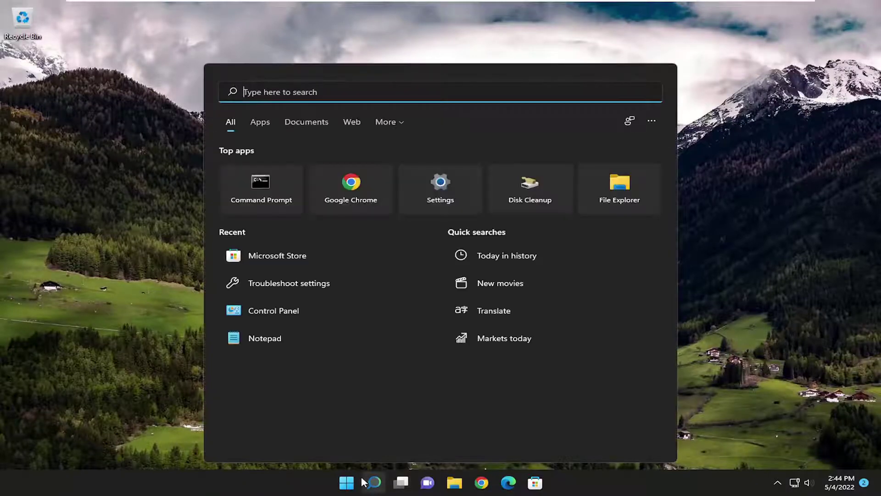
text(troubleshoot settings)
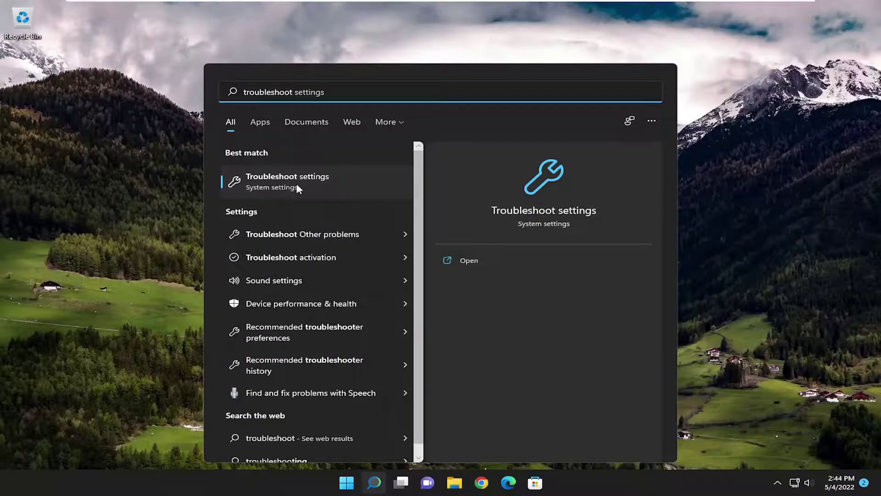
click(296, 183)
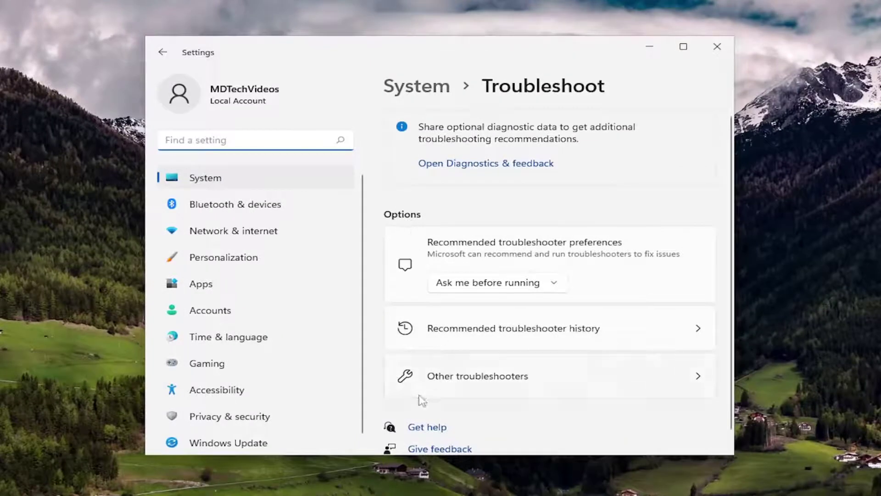
Run the Printer troubleshooter from Other troubleshooters and dismiss its no-problem-found result
click(493, 376)
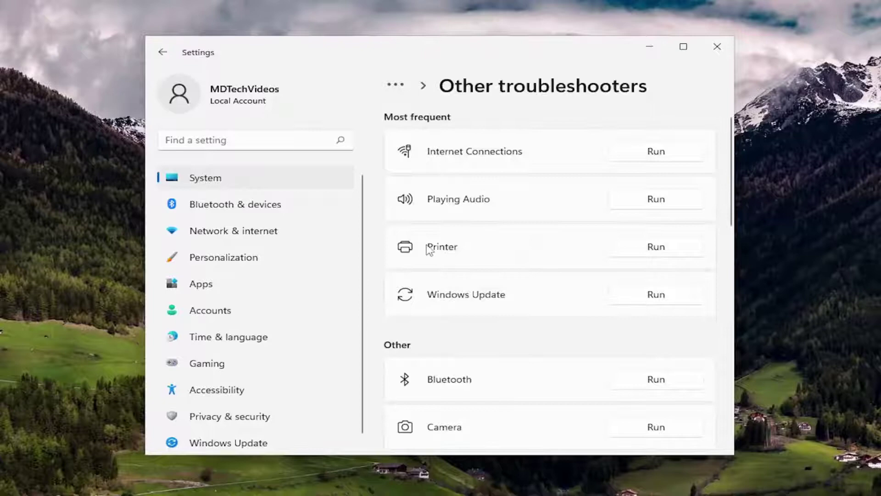
click(657, 248)
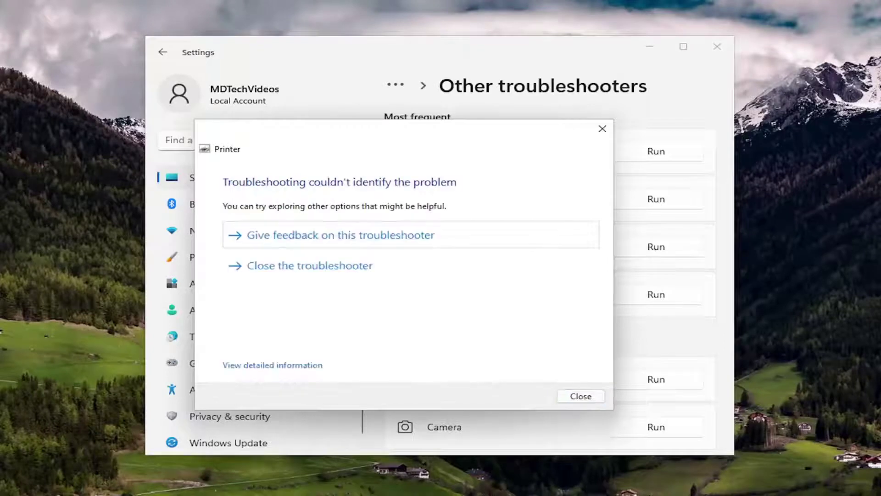
click(580, 396)
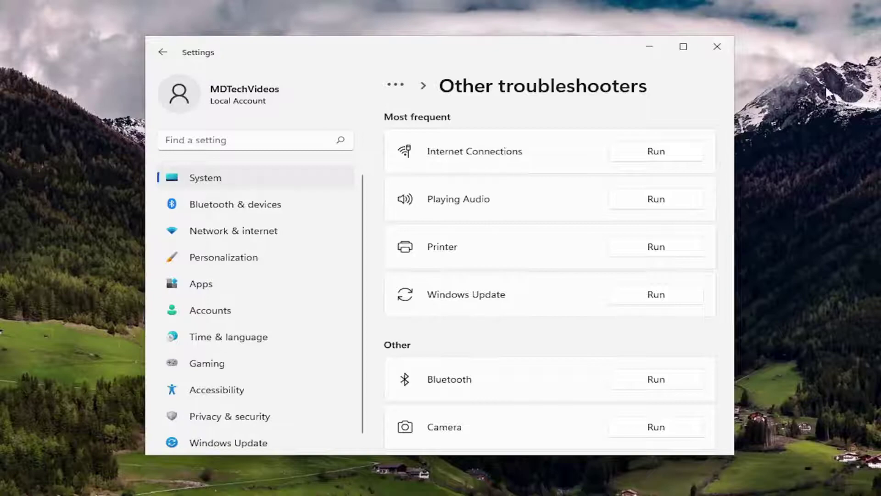
Close the Settings window from the Other troubleshooters page
click(717, 47)
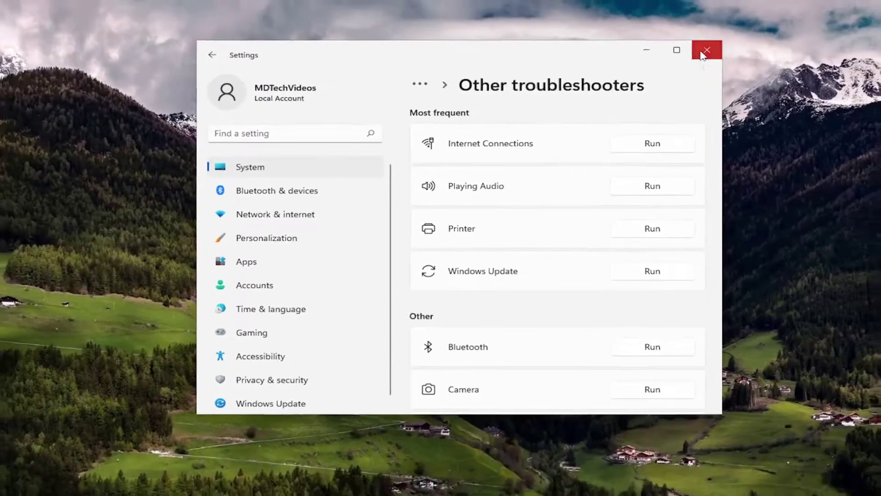